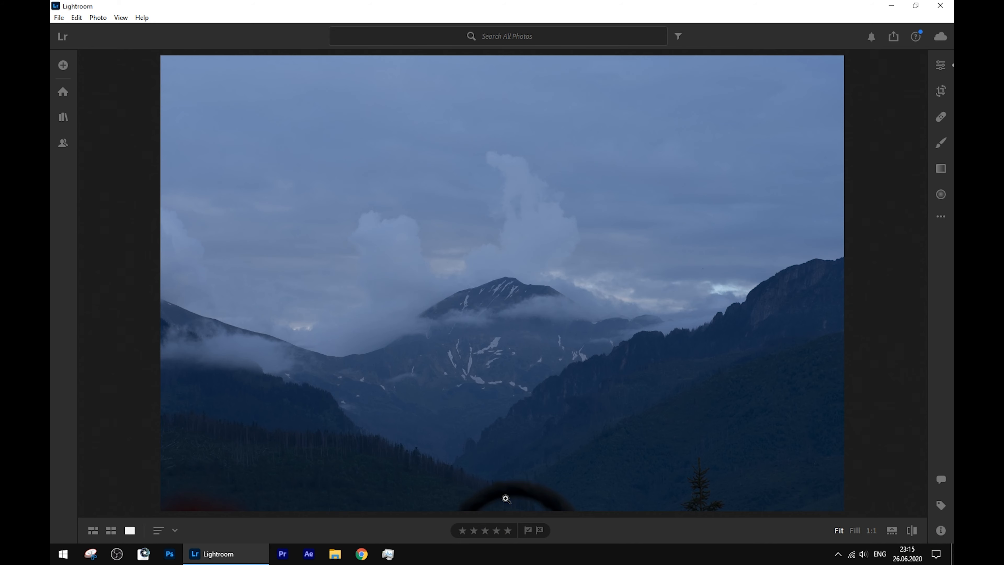
{"action": "left_click", "coordinate": [510, 508]}
{"action": "left_click", "coordinate": [509, 513]}
{"action": "left_click", "coordinate": [186, 507]}
{"action": "left_click", "coordinate": [186, 507]}
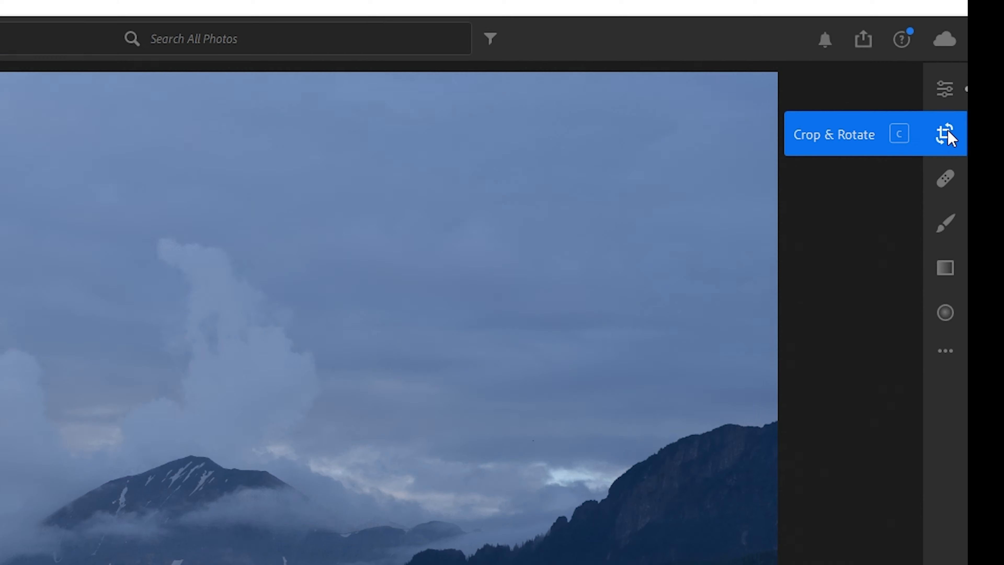
Crop the photo along its upper and lower edges, cutting off the dark ring and treetop at the bottom, and apply the crop.
{"action": "left_click", "coordinate": [960, 245]}
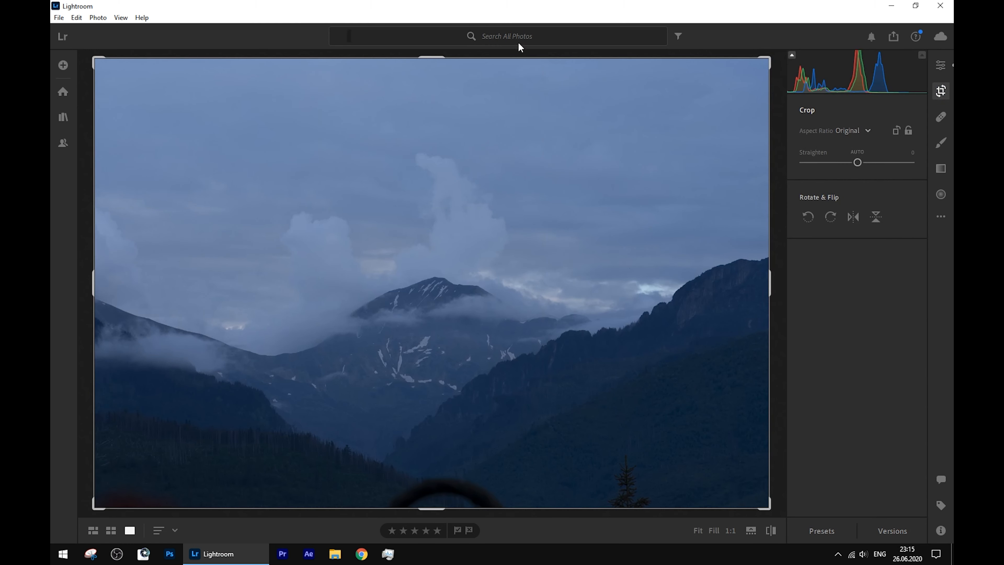
{"action": "left_click_drag", "start_coordinate": [424, 54], "coordinate": [424, 99]}
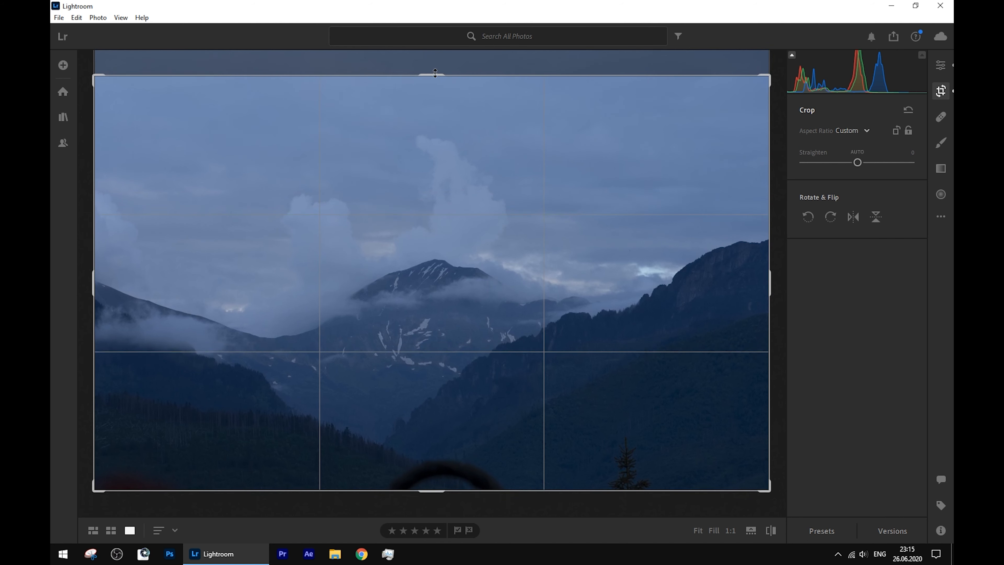
{"action": "left_click_drag", "start_coordinate": [433, 489], "coordinate": [433, 473]}
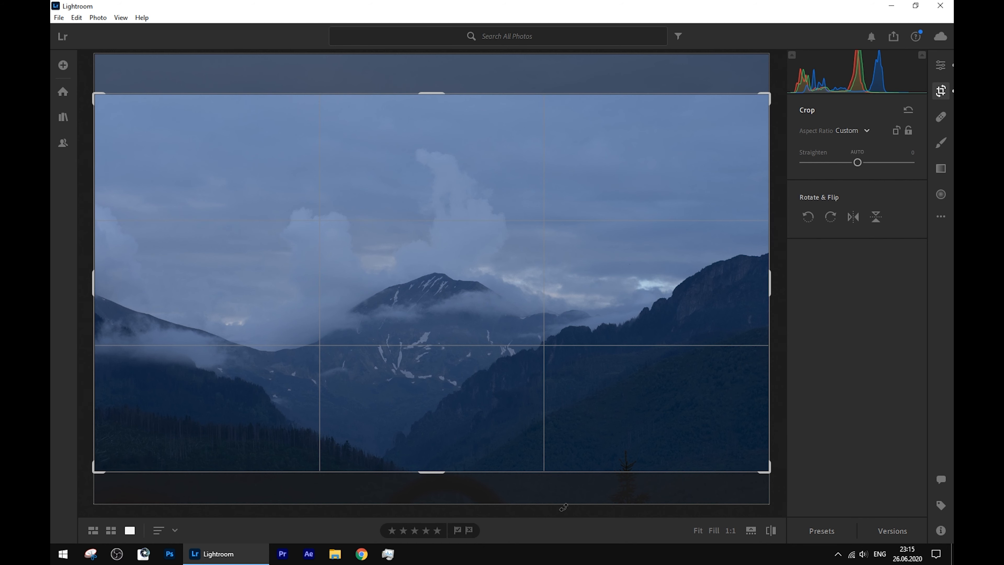
{"action": "key", "text": "Return"}
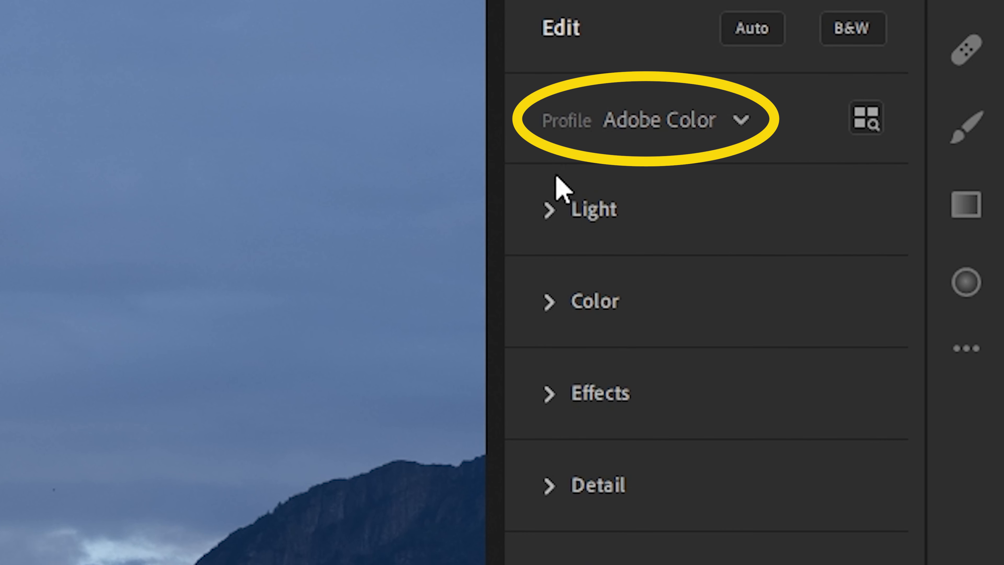
Apply the Adobe Landscape profile to the photo and expand the Light adjustments.
{"action": "left_click", "coordinate": [741, 126]}
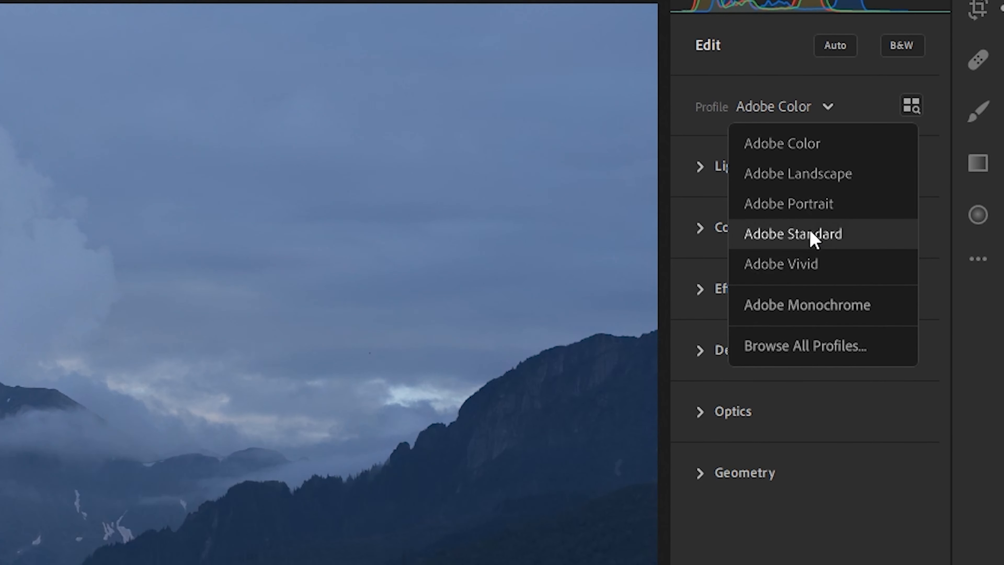
{"action": "left_click", "coordinate": [806, 184]}
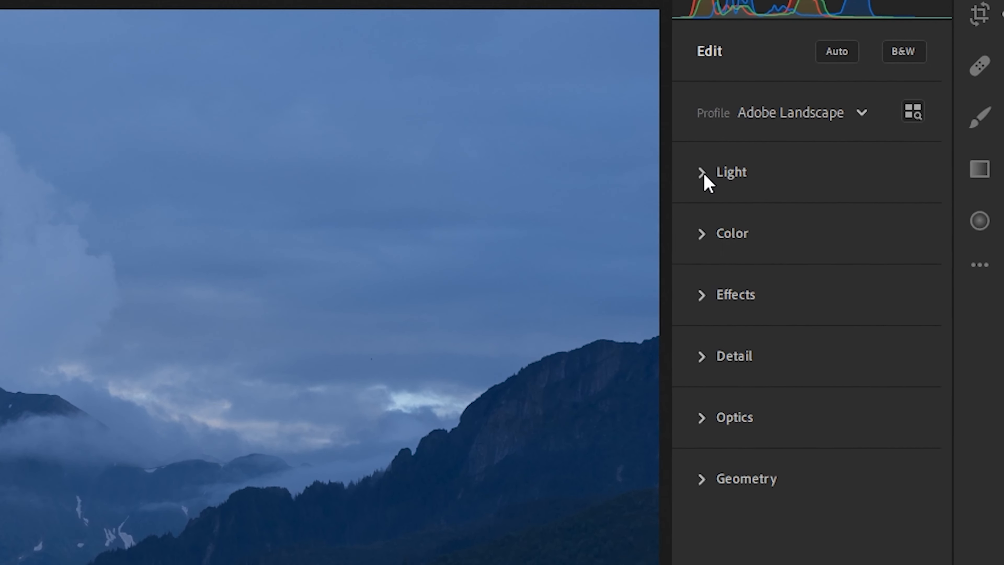
{"action": "left_click", "coordinate": [837, 164]}
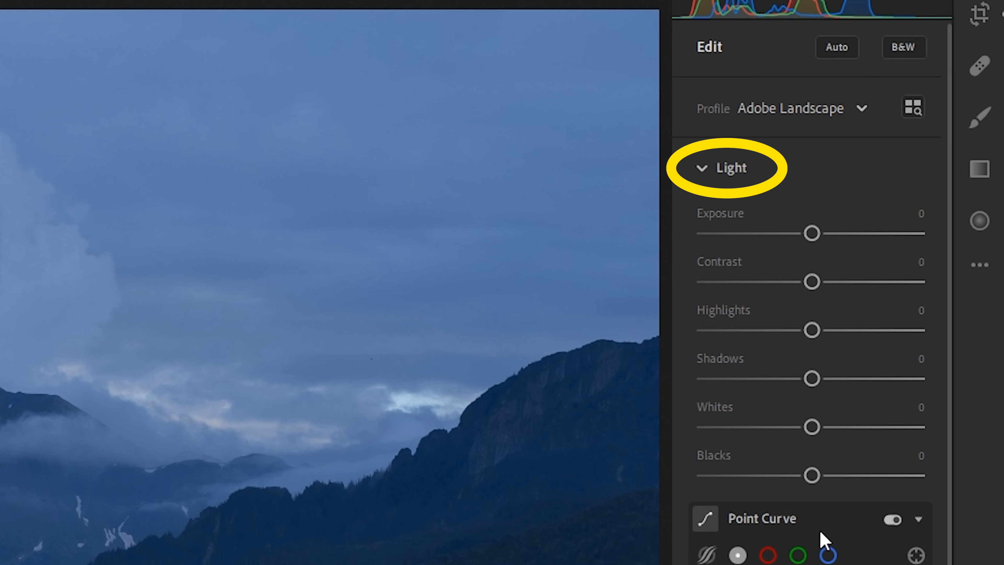
Try the automatic light adjustments on the photo.
{"action": "left_click", "coordinate": [843, 54]}
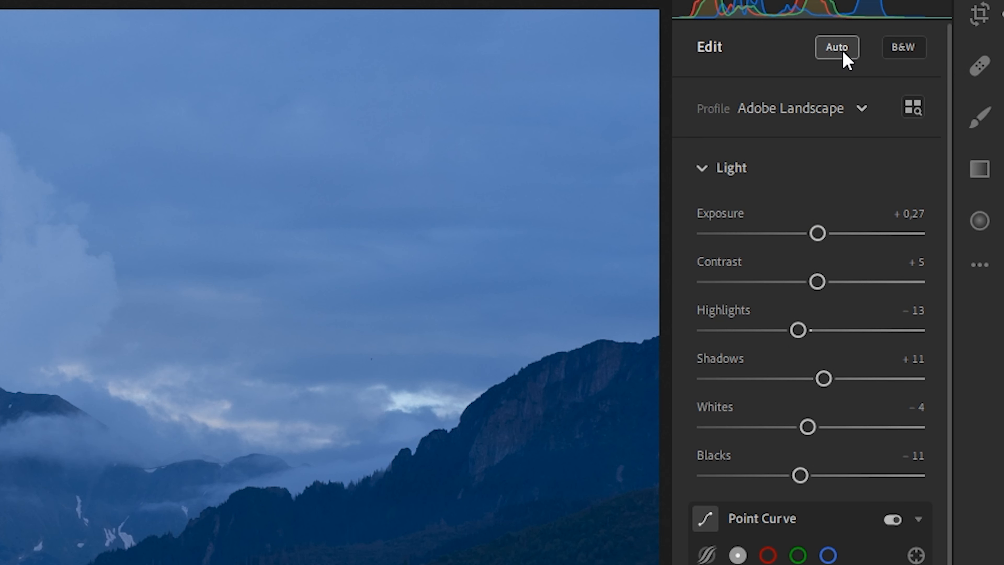
{"action": "left_click", "coordinate": [842, 54]}
{"action": "left_click", "coordinate": [843, 54]}
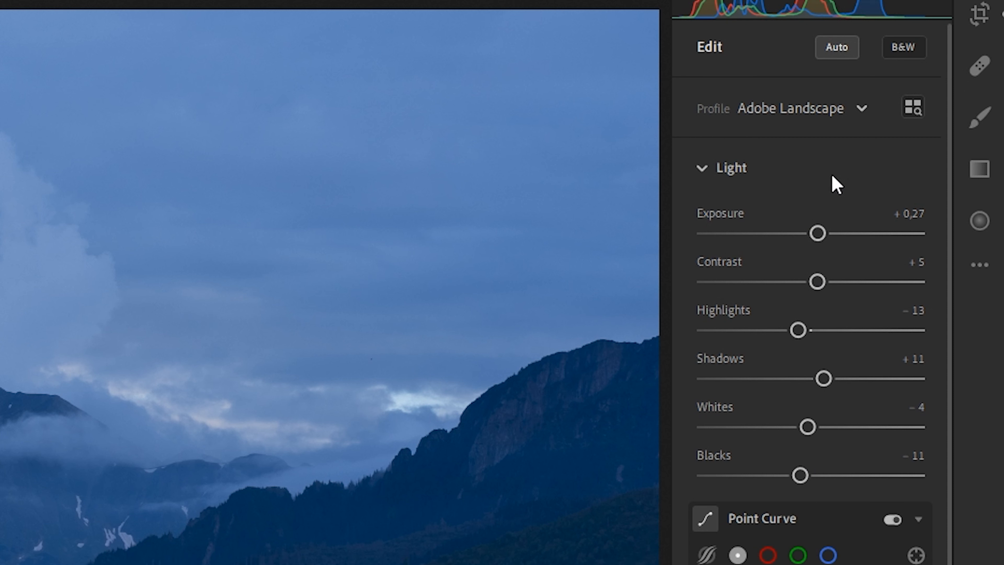
{"action": "left_click", "coordinate": [847, 50]}
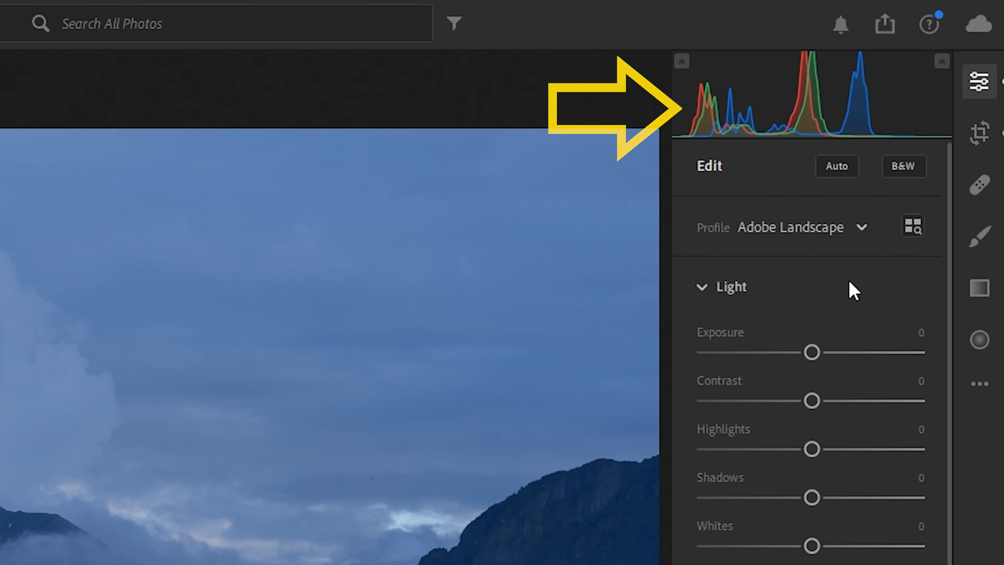
Set the exposure to +0.45 and the highlights to -98, checking the bright clouds up close.
{"action": "left_click_drag", "start_coordinate": [812, 352], "coordinate": [822, 352]}
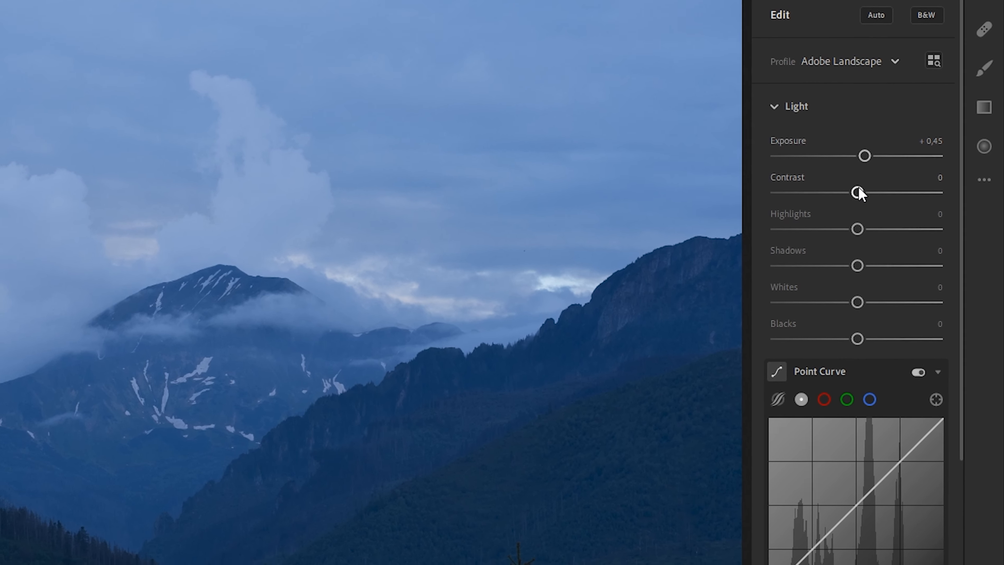
{"action": "mouse_move", "coordinate": [858, 187]}
{"action": "left_mouse_down"}
{"action": "mouse_move", "coordinate": [842, 188]}
{"action": "mouse_move", "coordinate": [878, 187]}
{"action": "left_mouse_up"}
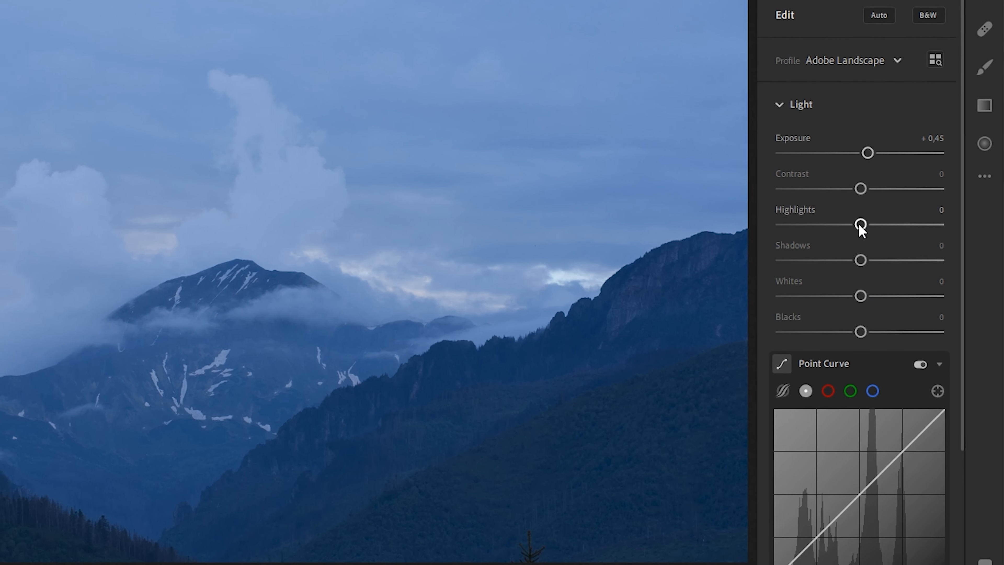
{"action": "left_click_drag", "start_coordinate": [862, 225], "coordinate": [817, 239]}
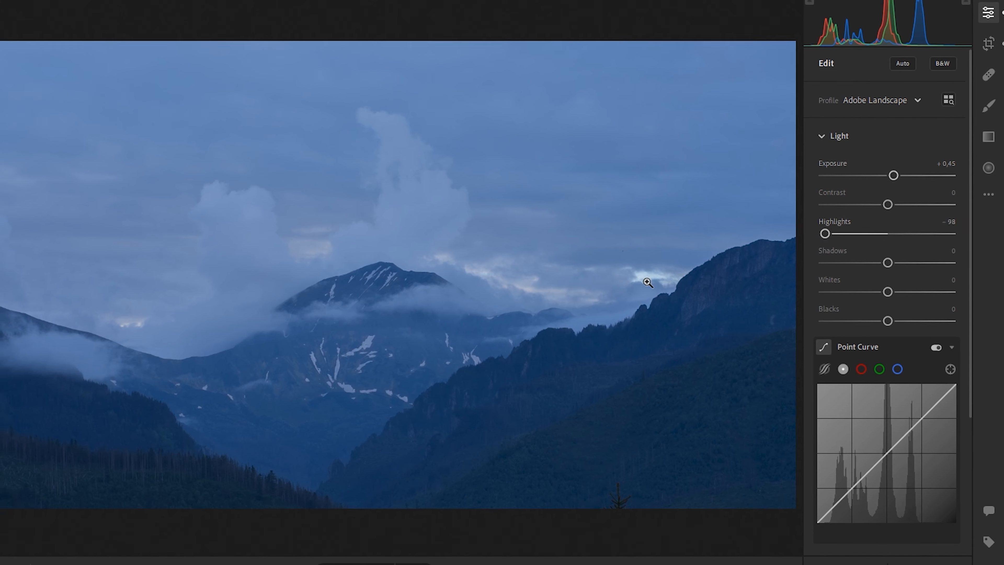
{"action": "left_click", "coordinate": [642, 282]}
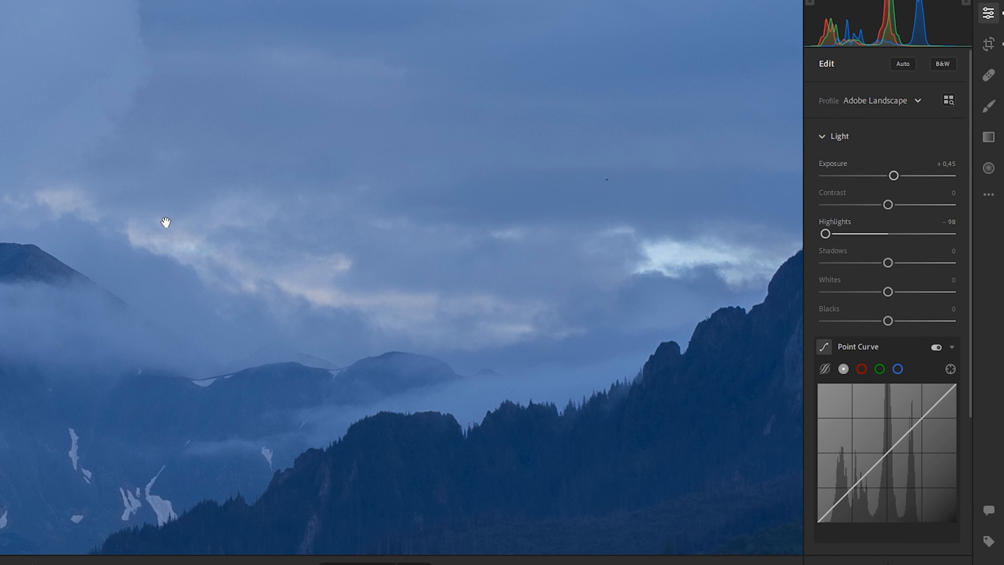
{"action": "left_click", "coordinate": [675, 253]}
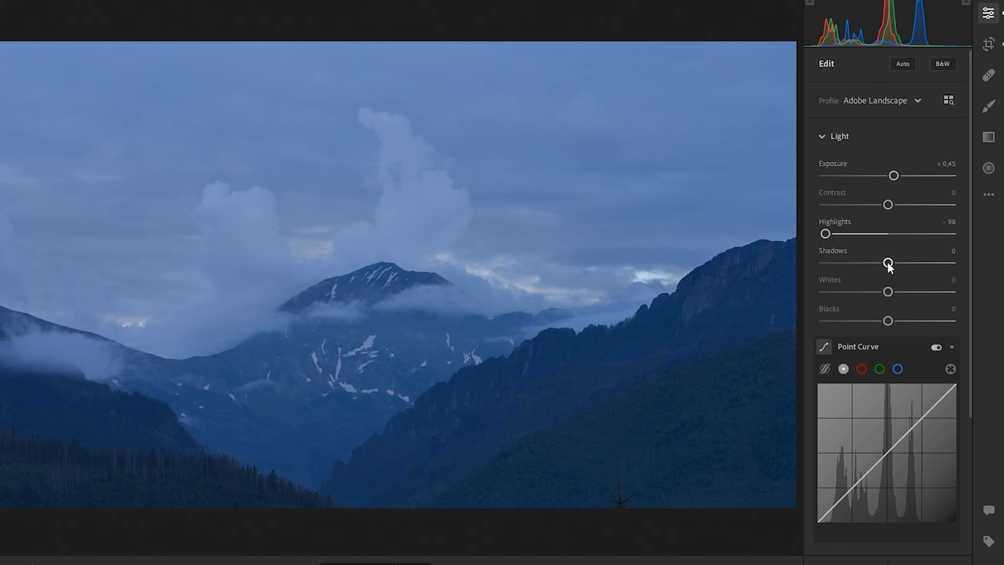
Set the shadows to +86, the whites to +44 and the blacks to -19.
{"action": "left_click_drag", "start_coordinate": [904, 268], "coordinate": [943, 277]}
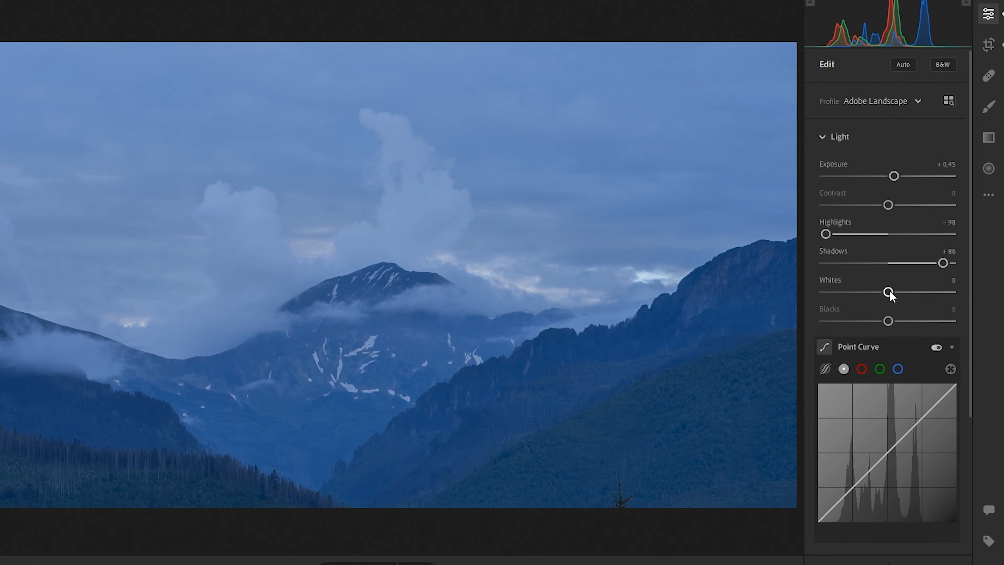
{"action": "left_click_drag", "start_coordinate": [889, 291], "coordinate": [882, 323]}
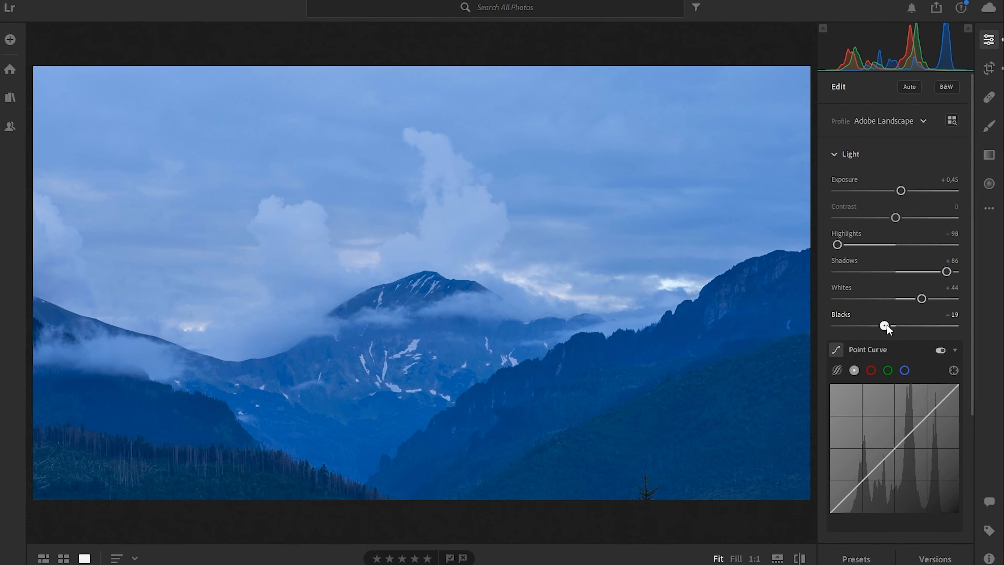
Shape the main point curve into an S using three added points, lowering the shadow point and raising the highlight point.
{"action": "scroll", "coordinate": [971, 328], "scroll_direction": "down", "scroll_amount": 5}
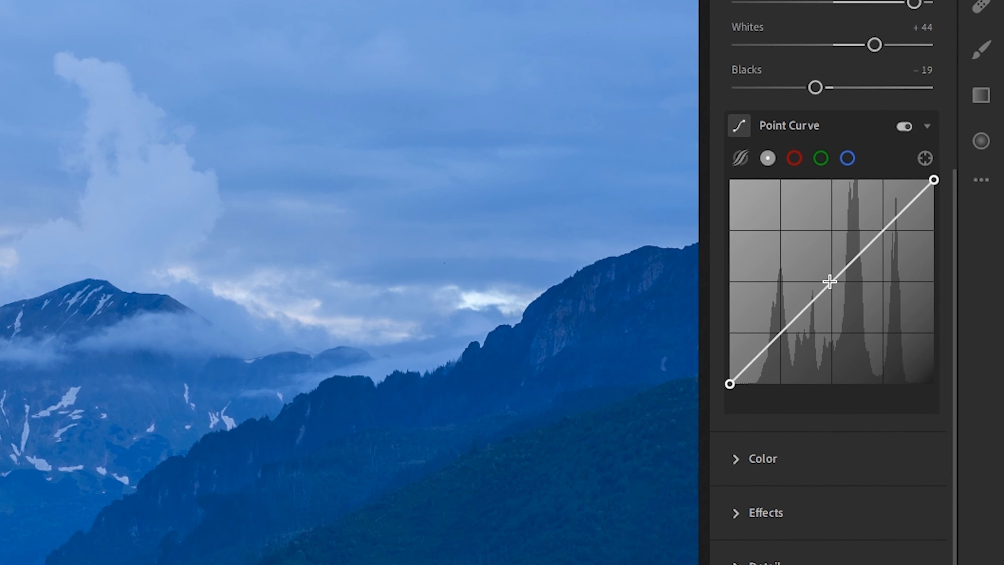
{"action": "left_click", "coordinate": [832, 282]}
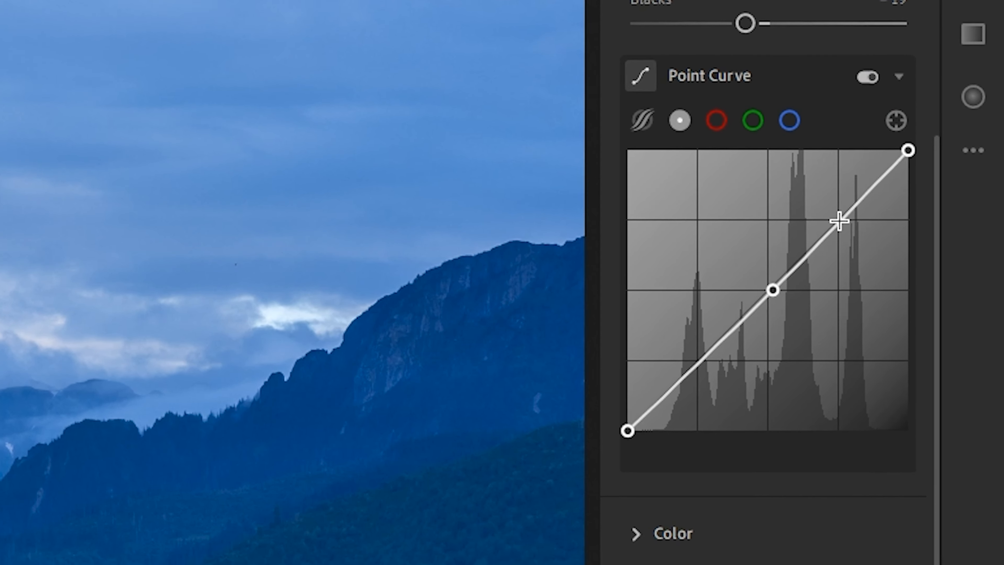
{"action": "left_click", "coordinate": [838, 221]}
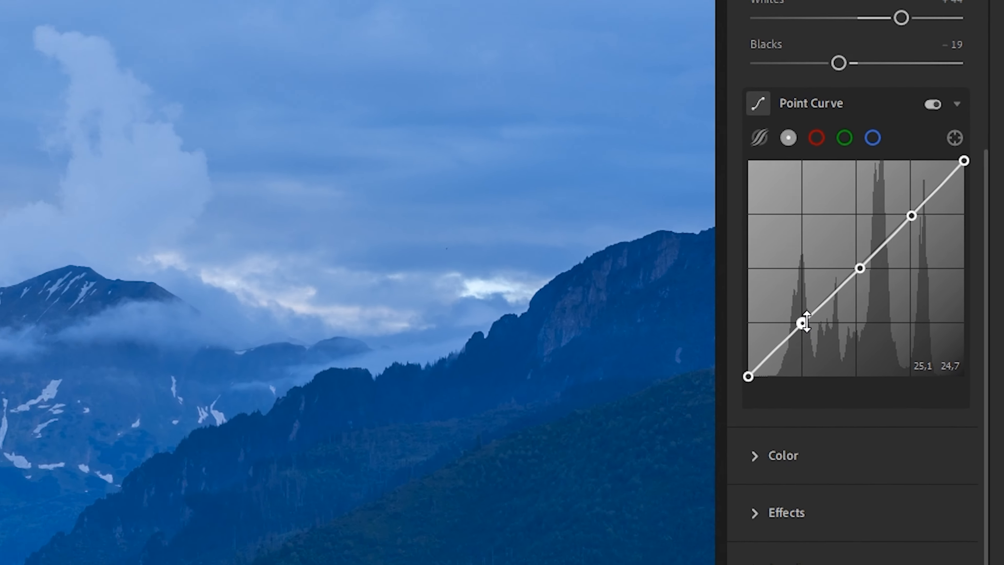
{"action": "left_click_drag", "start_coordinate": [626, 386], "coordinate": [634, 399]}
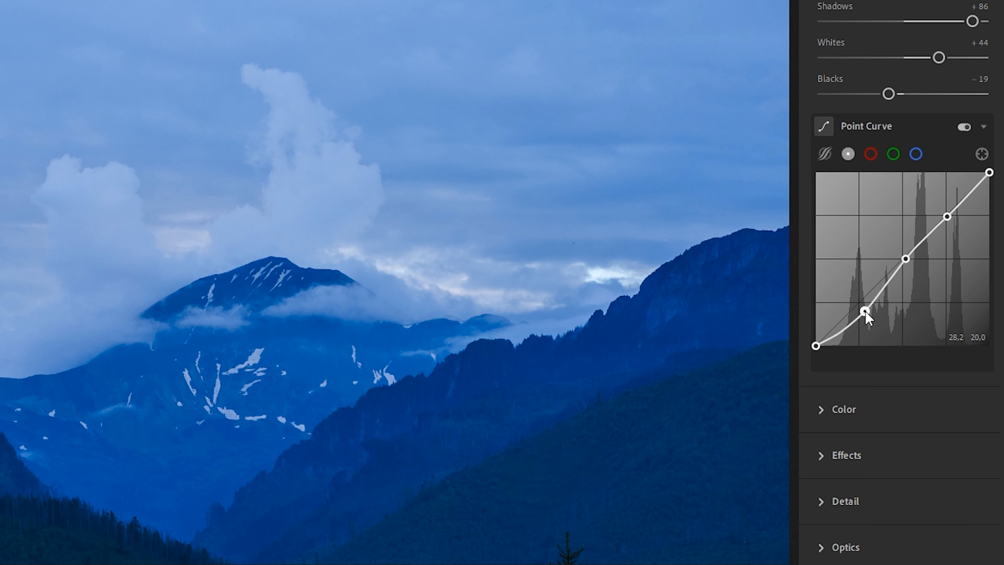
{"action": "left_click_drag", "start_coordinate": [865, 318], "coordinate": [865, 314]}
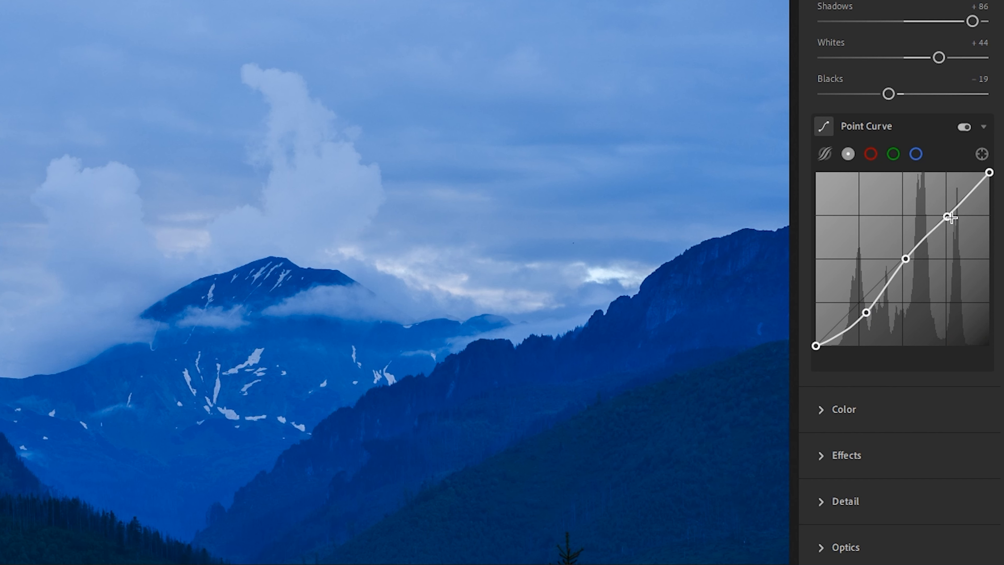
{"action": "left_click_drag", "start_coordinate": [950, 223], "coordinate": [955, 205]}
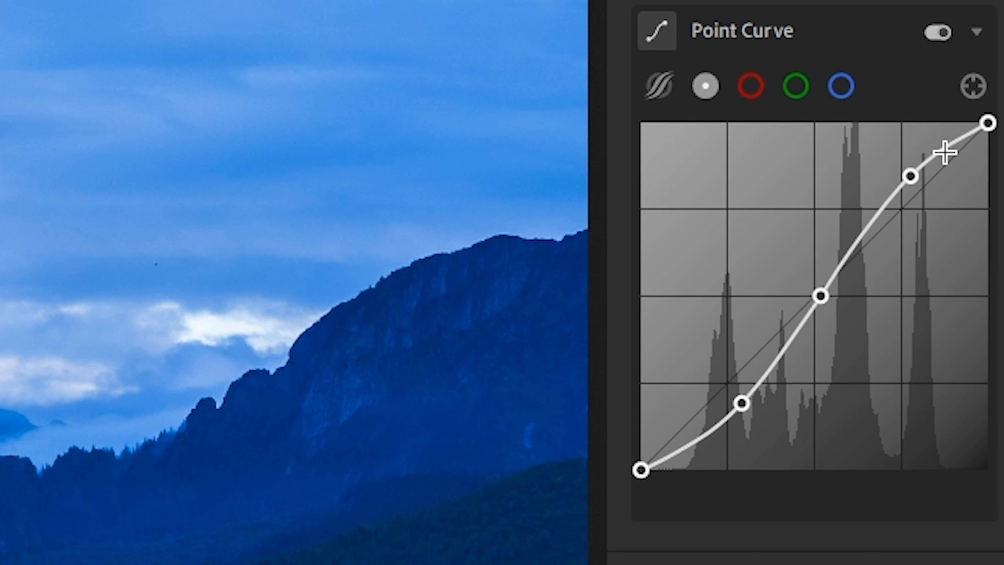
Pull the midpoint of the blue channel's point curve slightly down to reduce blue in the midtones.
{"action": "left_click", "coordinate": [841, 87]}
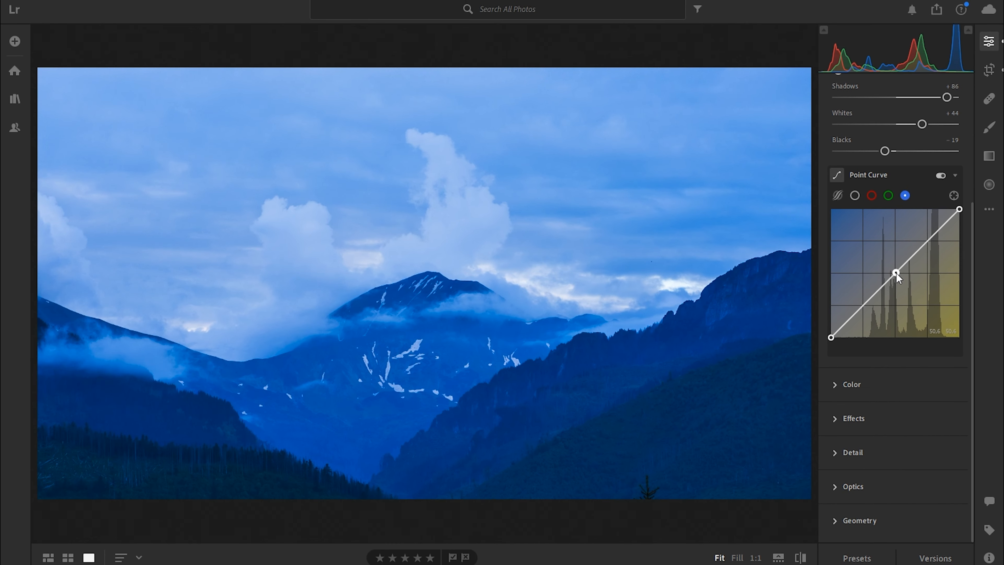
{"action": "left_click_drag", "start_coordinate": [818, 297], "coordinate": [822, 317]}
{"action": "left_click_drag", "start_coordinate": [897, 281], "coordinate": [898, 279]}
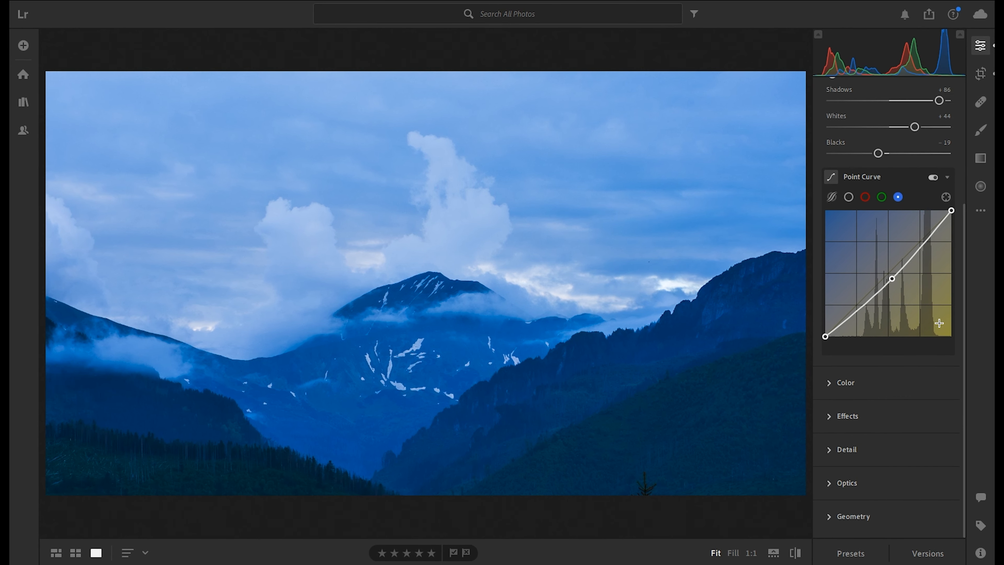
Compare the edited photo with the original.
{"action": "key", "text": "backslash"}
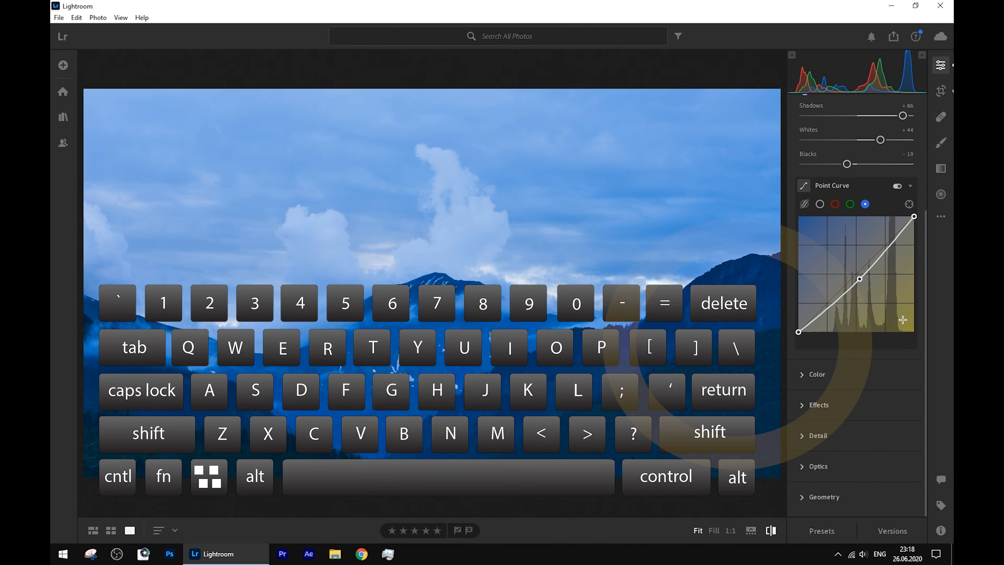
{"action": "key", "text": "backslash"}
{"action": "key", "text": "backslash"}
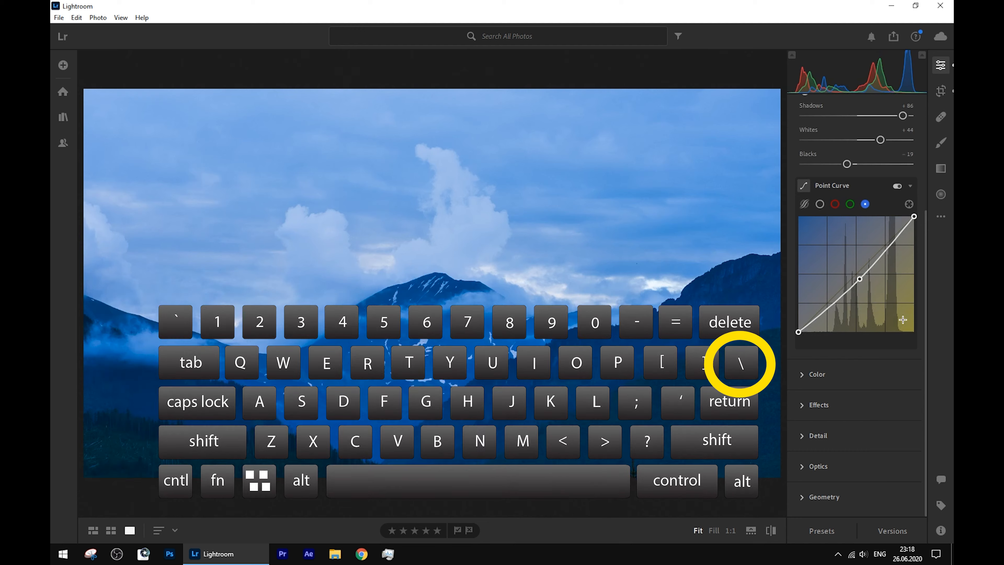
{"action": "key", "text": "backslash"}
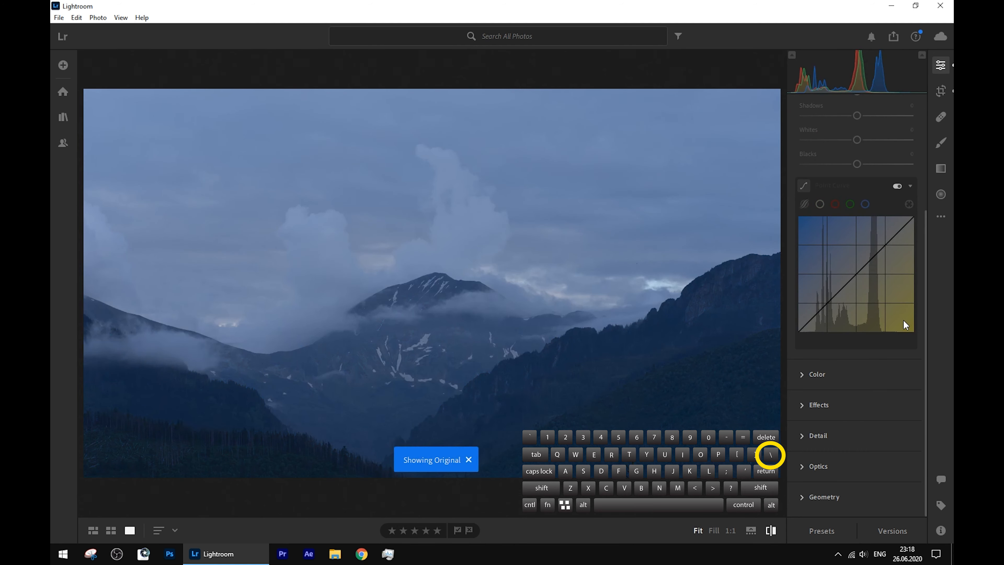
{"action": "key", "text": "backslash"}
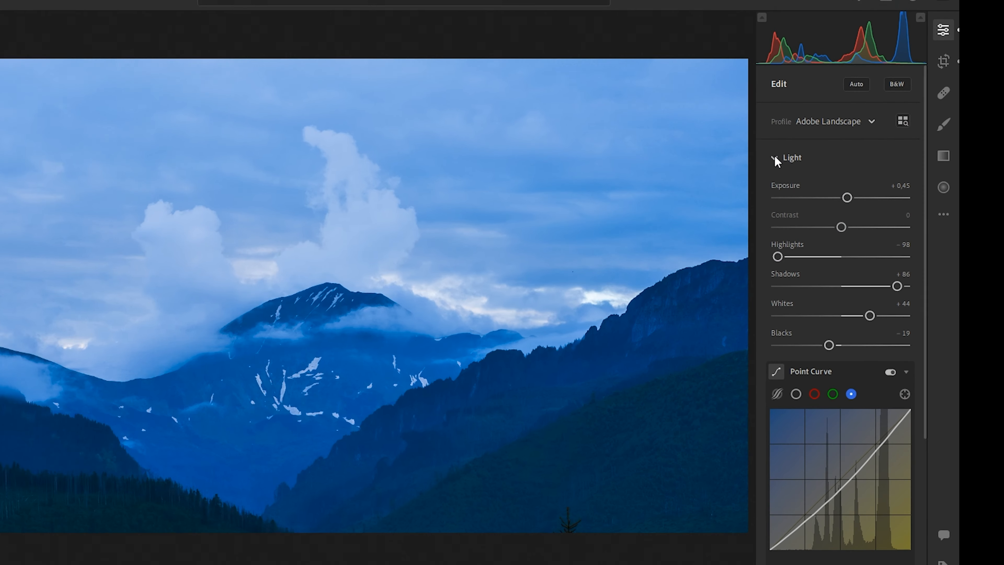
Collapse the Light adjustments, expand the Color adjustments and review the white balance presets.
{"action": "left_click", "coordinate": [802, 166]}
{"action": "left_click", "coordinate": [547, 153]}
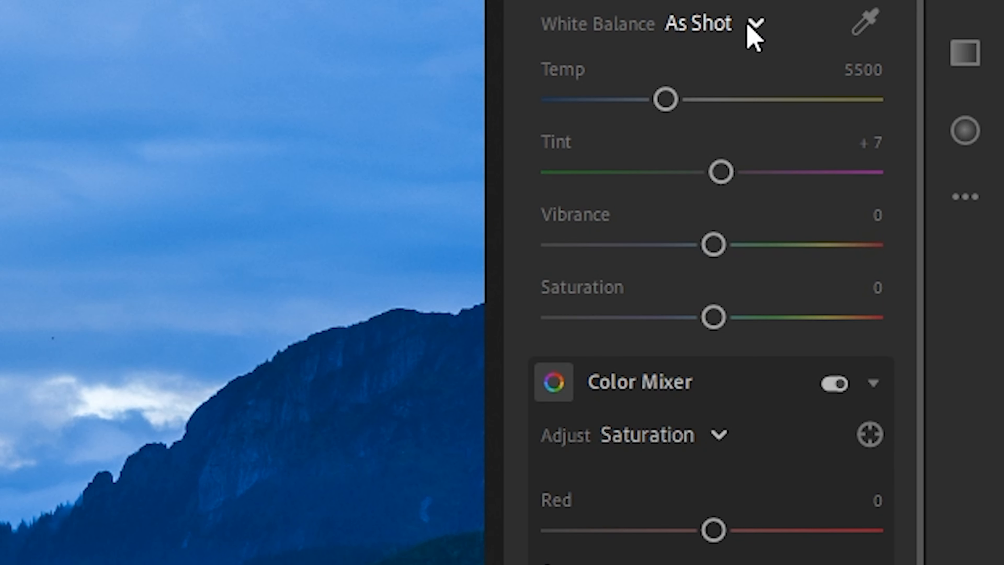
{"action": "left_click", "coordinate": [753, 28]}
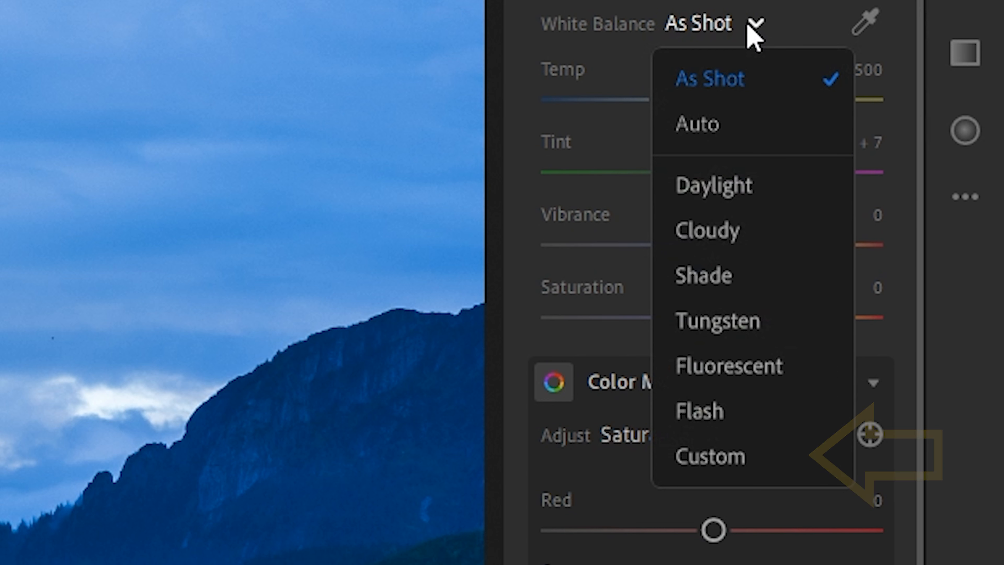
{"action": "left_click", "coordinate": [750, 29]}
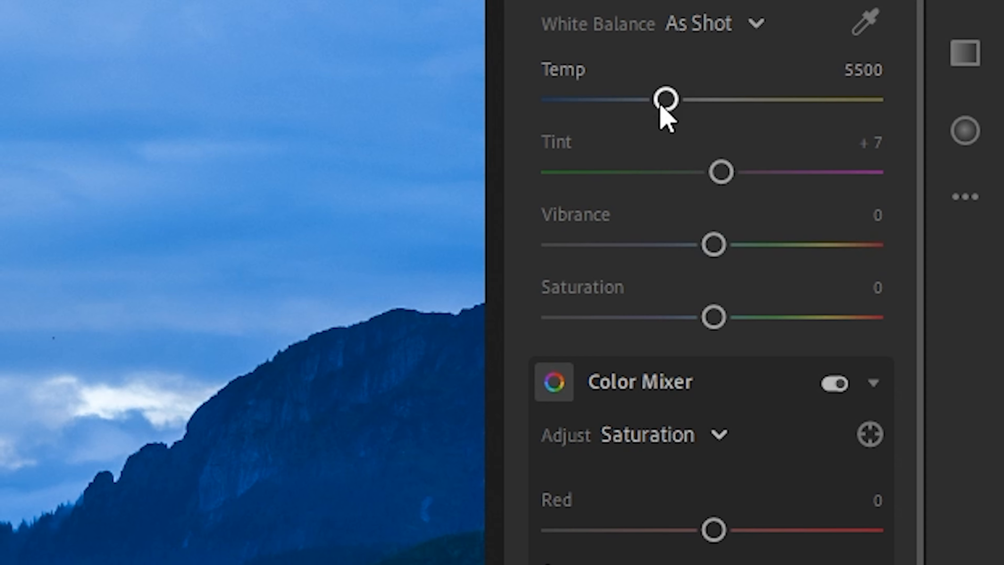
Warm the white balance to a temperature of 9726 and set the vibrance to +7.
{"action": "left_click_drag", "start_coordinate": [663, 103], "coordinate": [683, 102]}
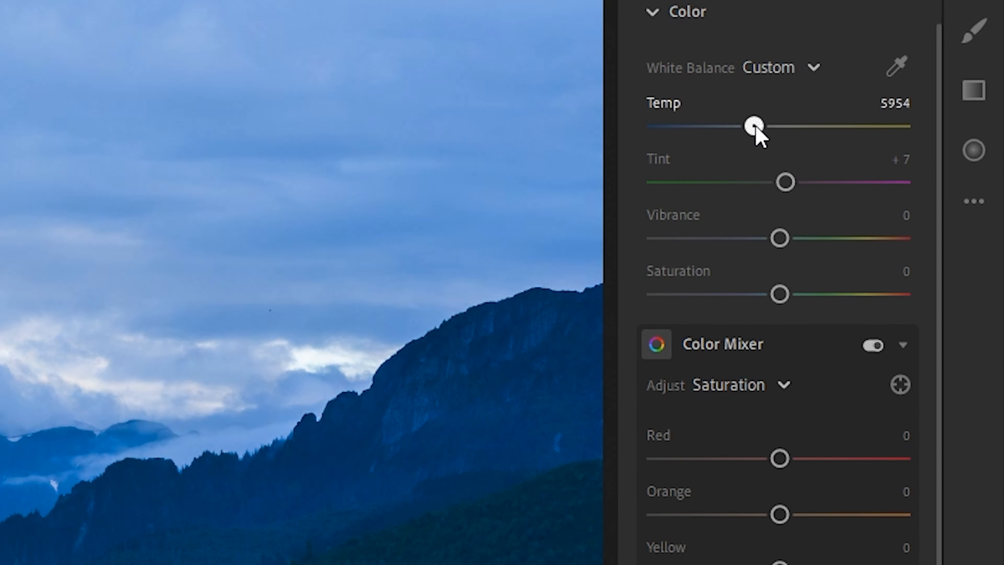
{"action": "left_click_drag", "start_coordinate": [757, 134], "coordinate": [803, 150]}
{"action": "left_click_drag", "start_coordinate": [890, 180], "coordinate": [918, 184]}
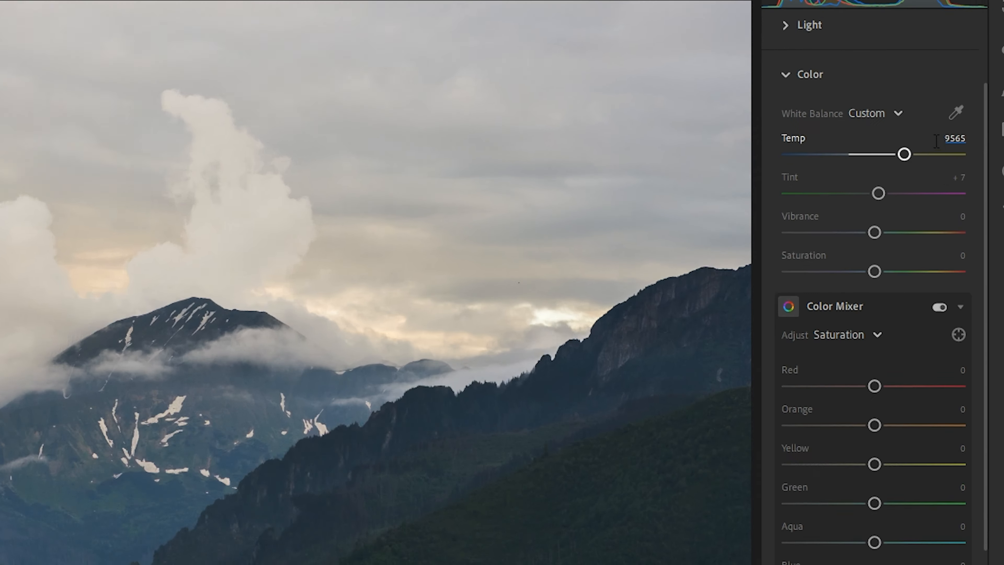
{"action": "left_click", "coordinate": [954, 138]}
{"action": "type", "text": "9700"}
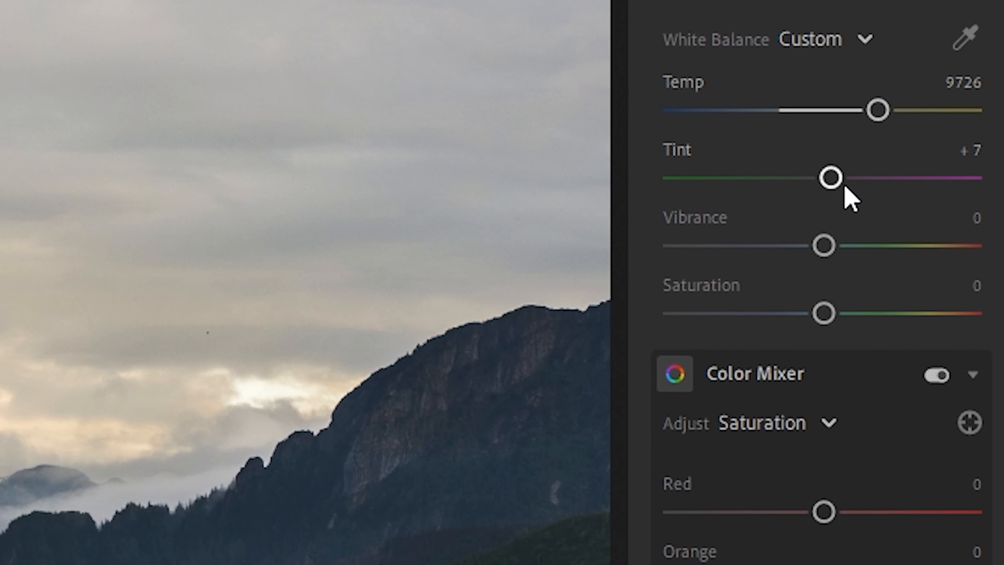
{"action": "left_click_drag", "start_coordinate": [829, 245], "coordinate": [839, 245]}
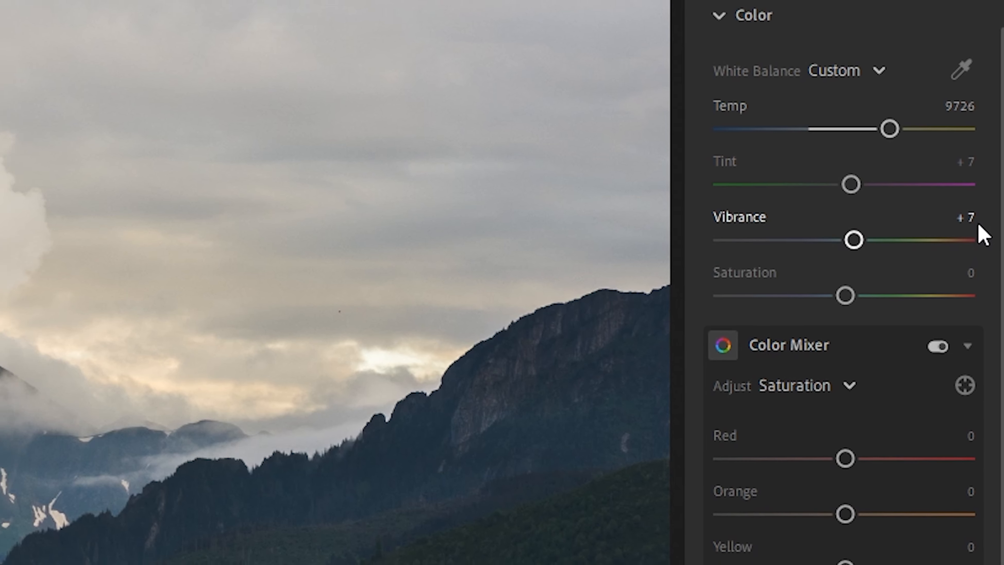